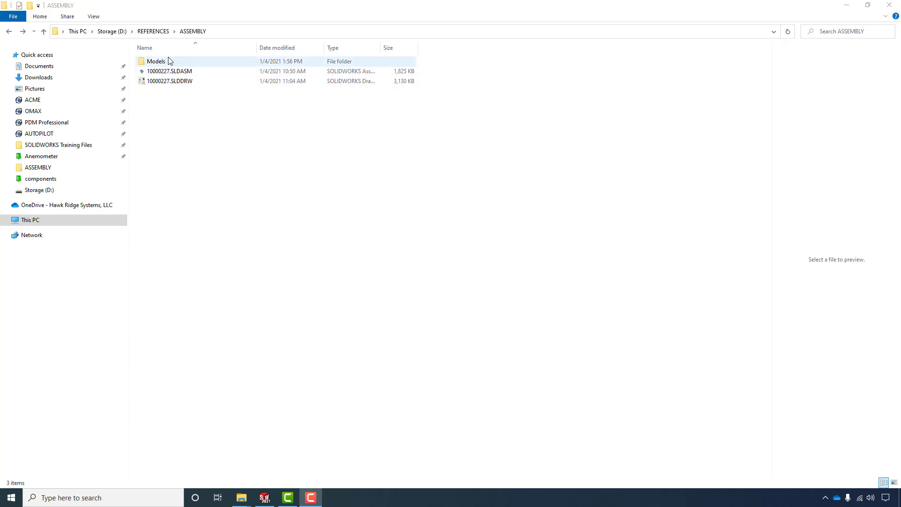
- Open 10000227.SLDASM from the ASSEMBLY folder in SOLIDWORKS
double_click(173, 72)
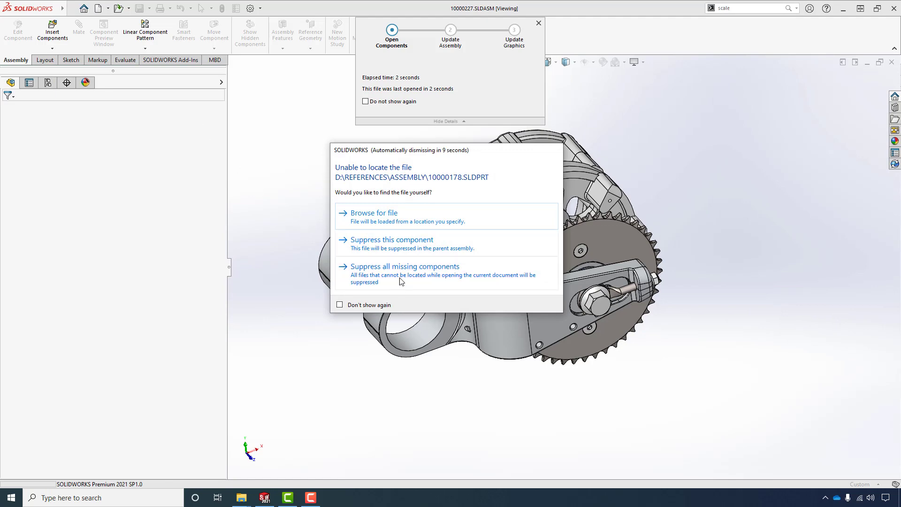
- Open the assembly with all missing components suppressed, reviewing and closing the Open Summary report
click(401, 281)
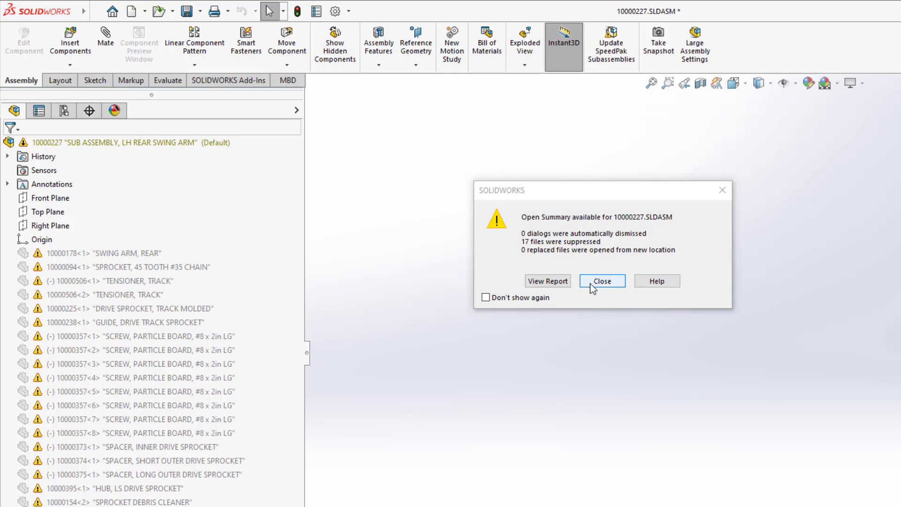
click(556, 283)
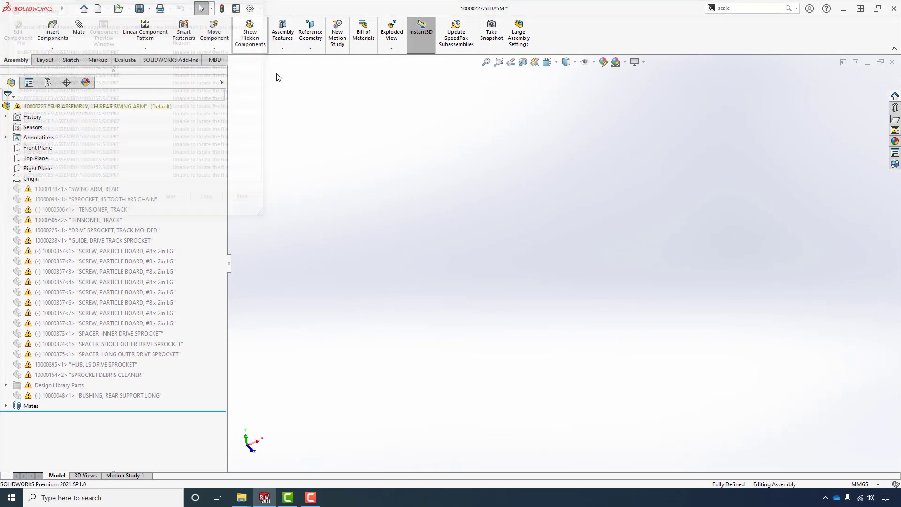
click(262, 6)
- Open the 10000227.SLDDRW drawing from the ASSEMBLY folder
mouse_move(262, 491)
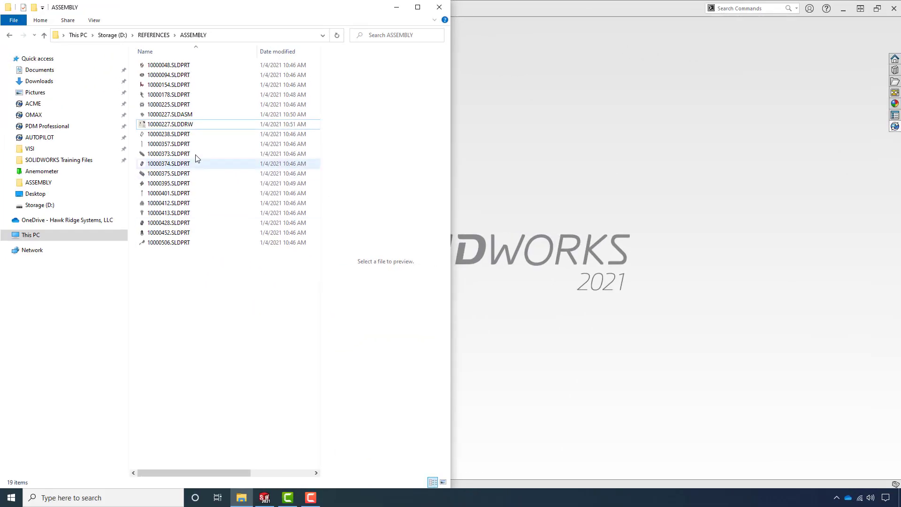
click(188, 124)
double_click(186, 125)
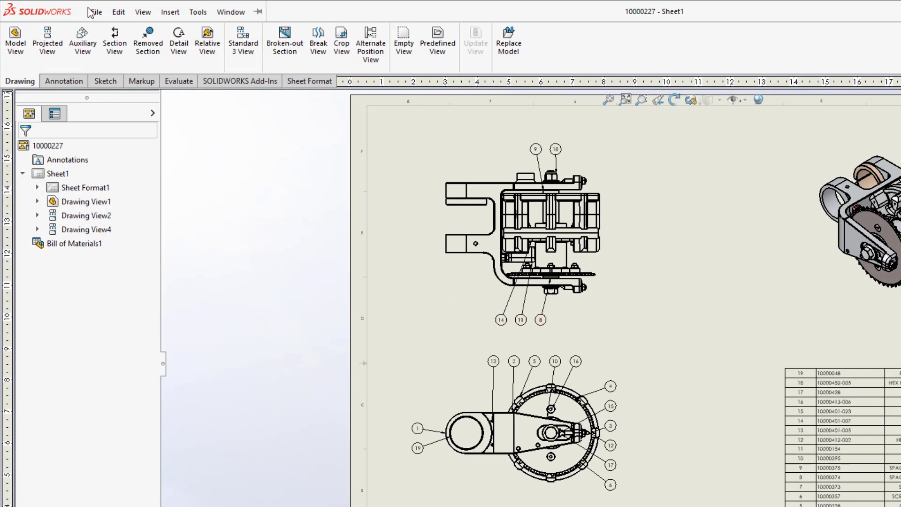
click(92, 12)
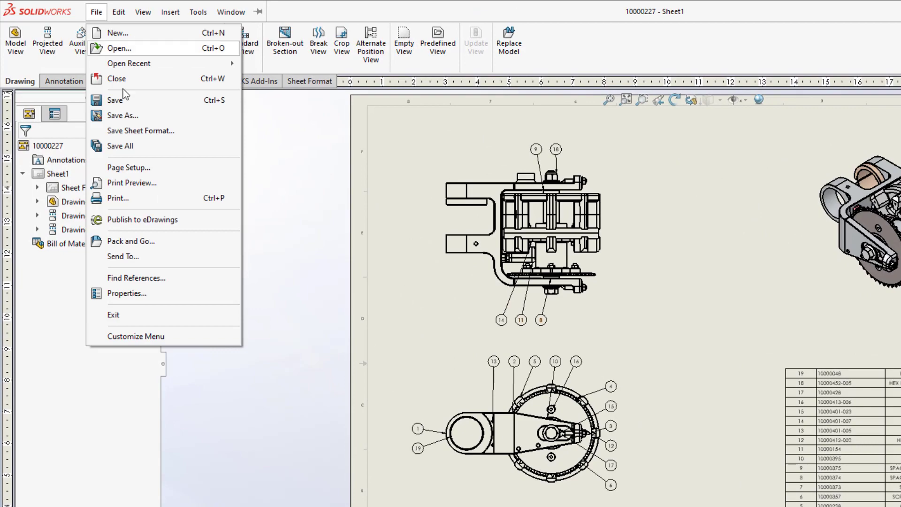
click(152, 279)
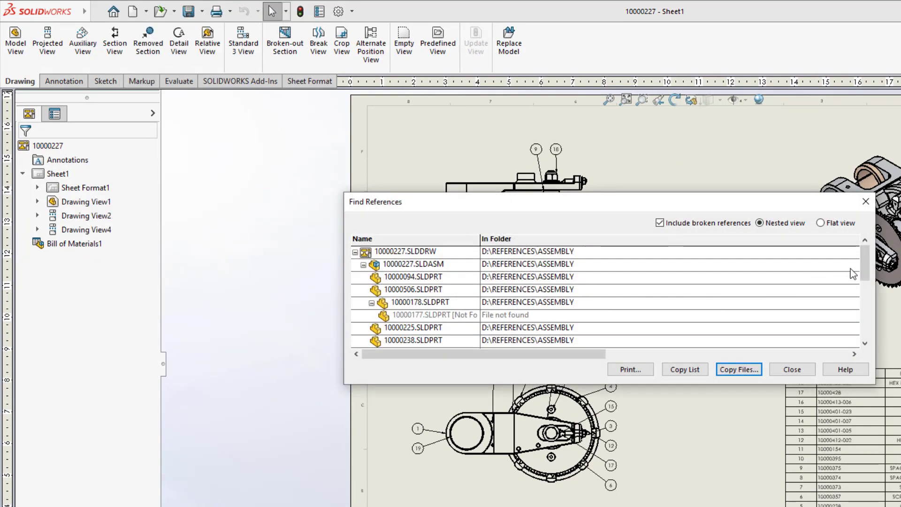
drag(866, 264, 861, 329)
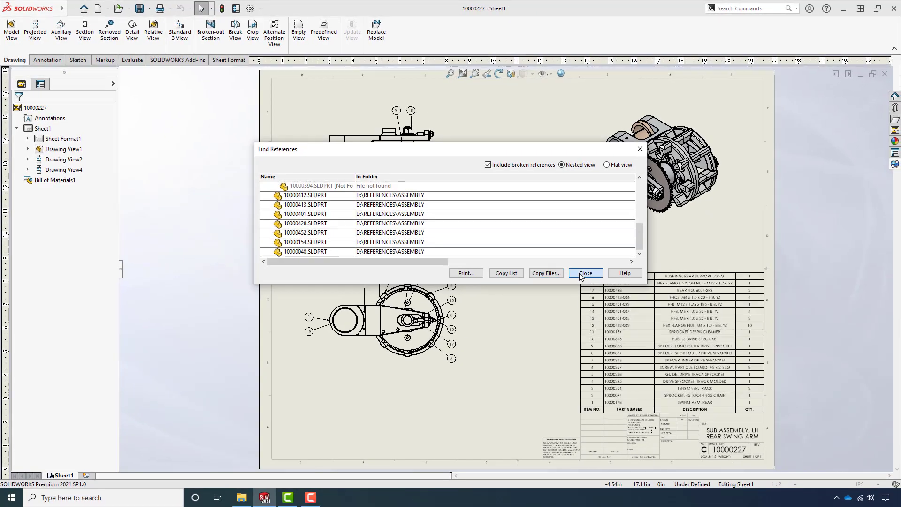
click(779, 369)
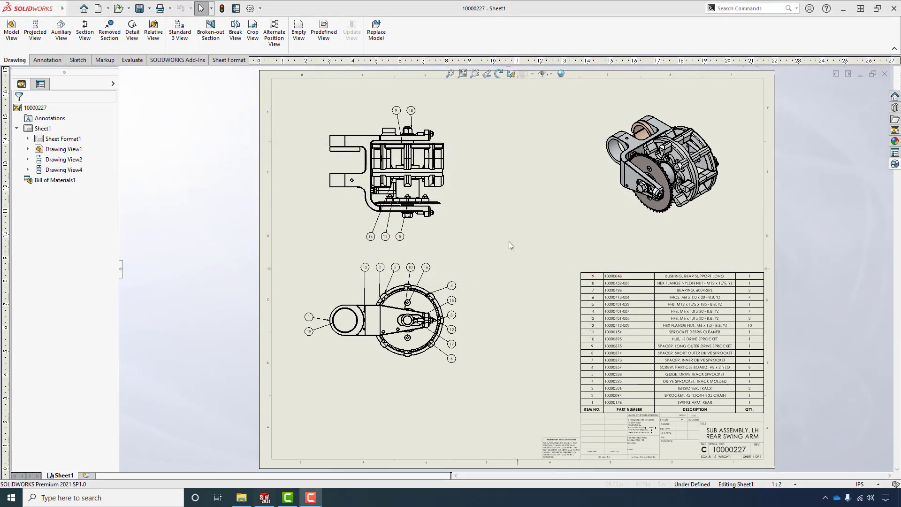
- Close the drawing, add a 'Models' folder under ASSEMBLY, and drag 10000227.SLDASM into it
click(884, 74)
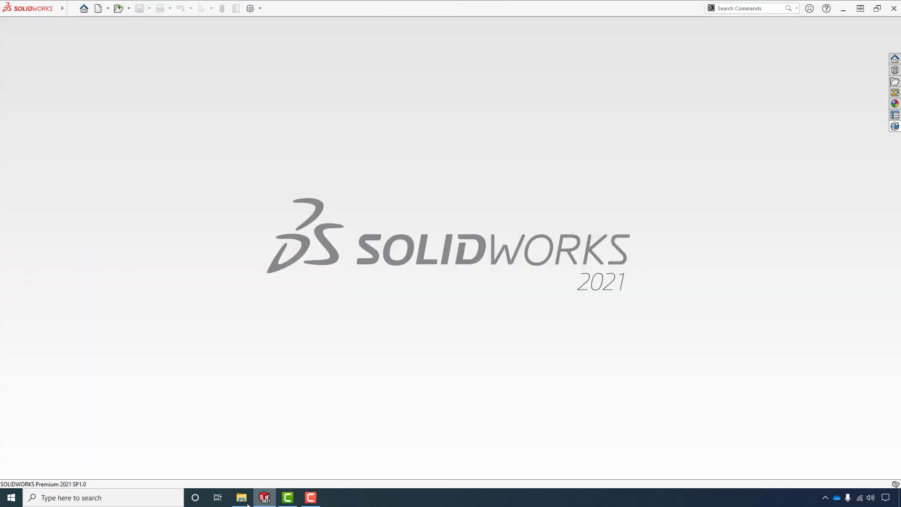
click(241, 498)
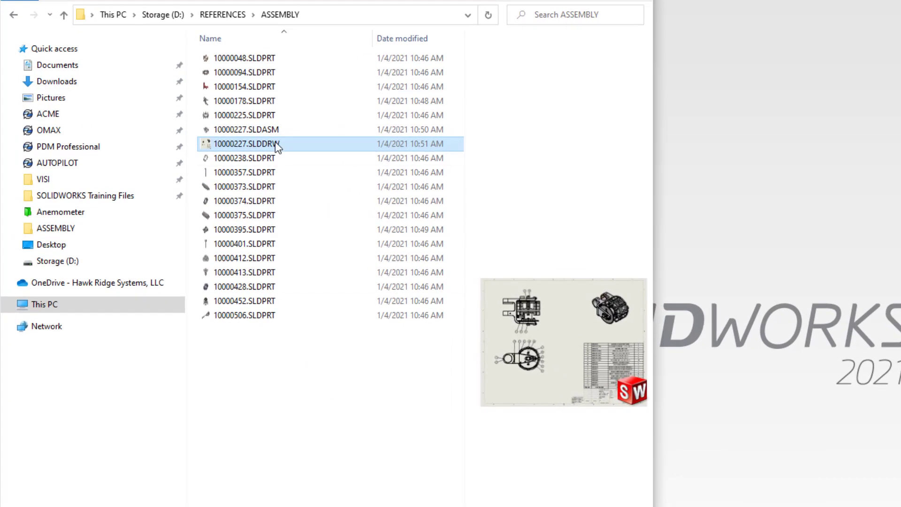
right_click(254, 362)
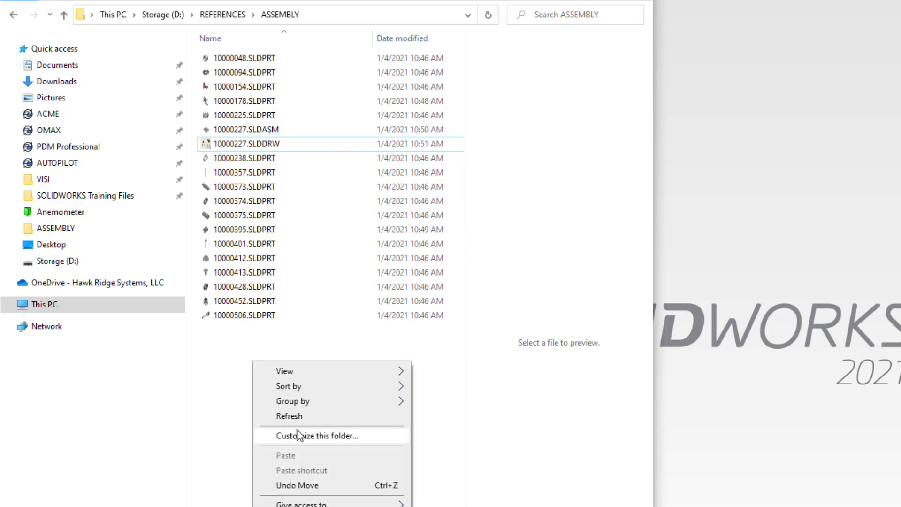
mouse_move(305, 506)
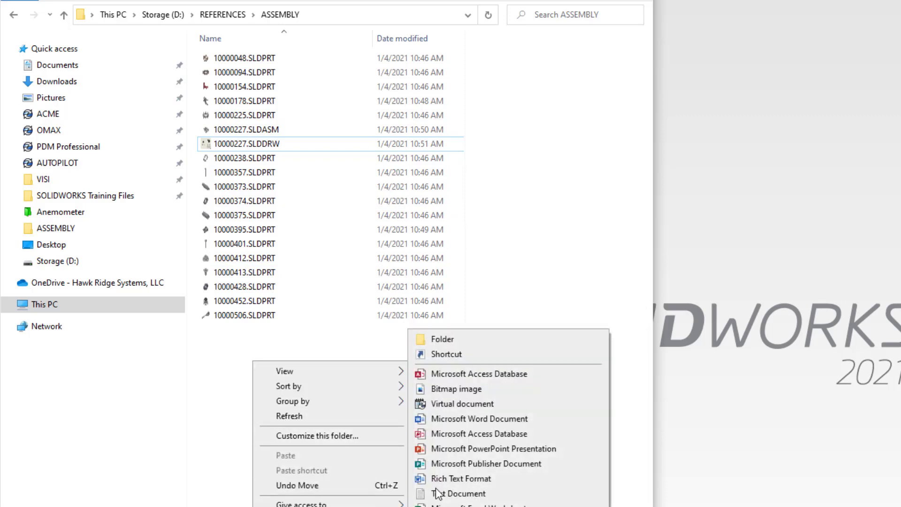
click(456, 339)
text(Models)
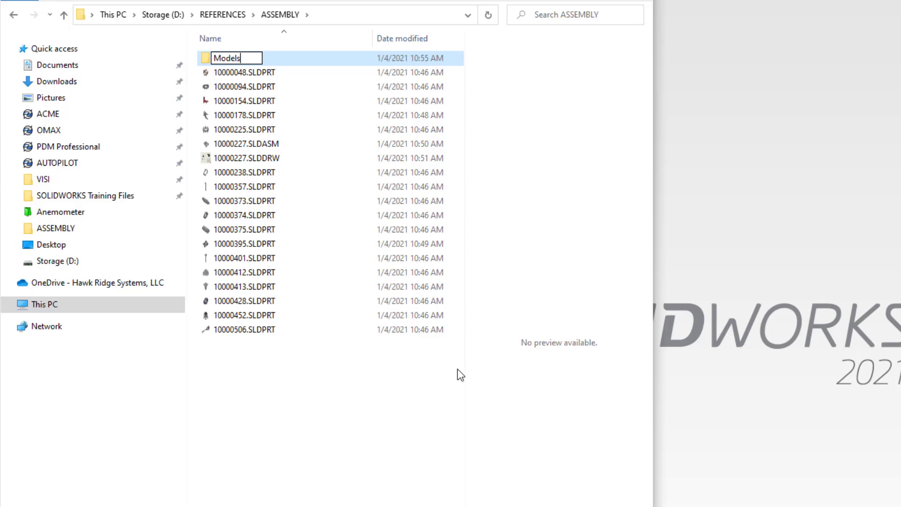
key(Return)
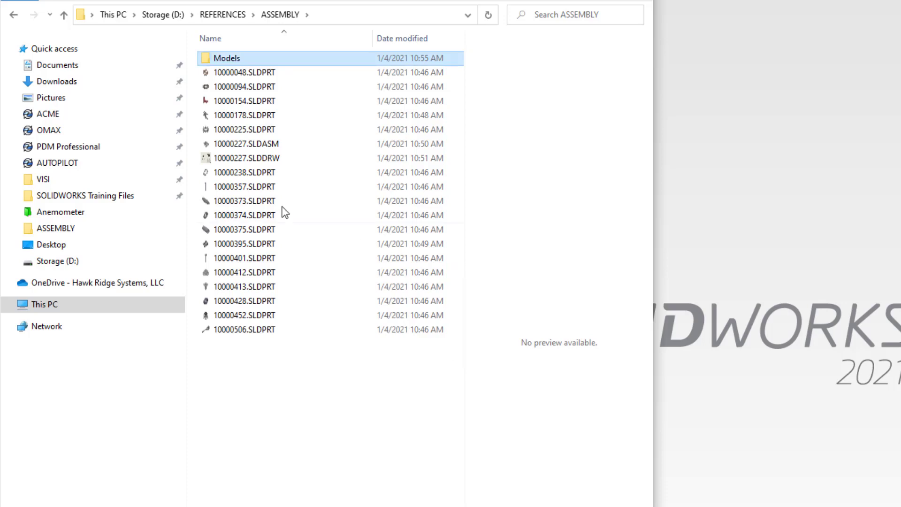
click(275, 144)
drag(275, 144, 239, 57)
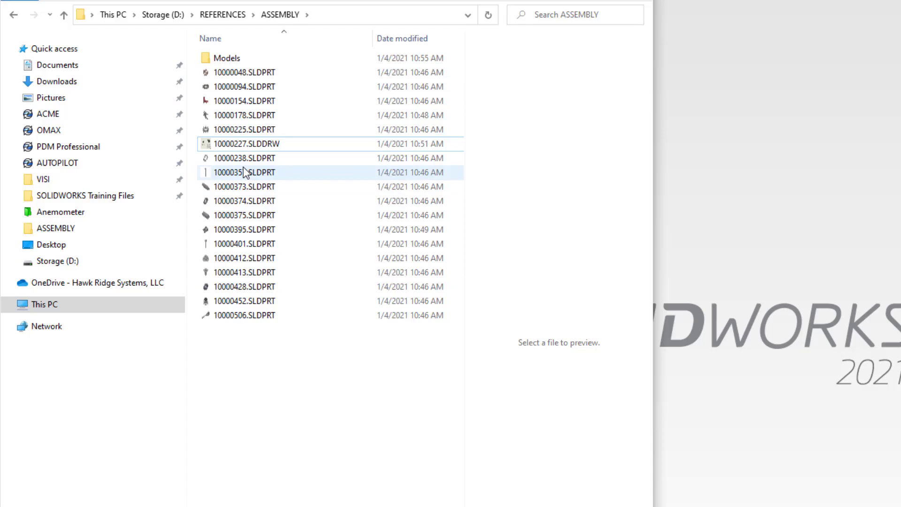
- Reopen drawing 10000227 and run Find References, showing 10000227.SLDASM as Not Found
double_click(246, 144)
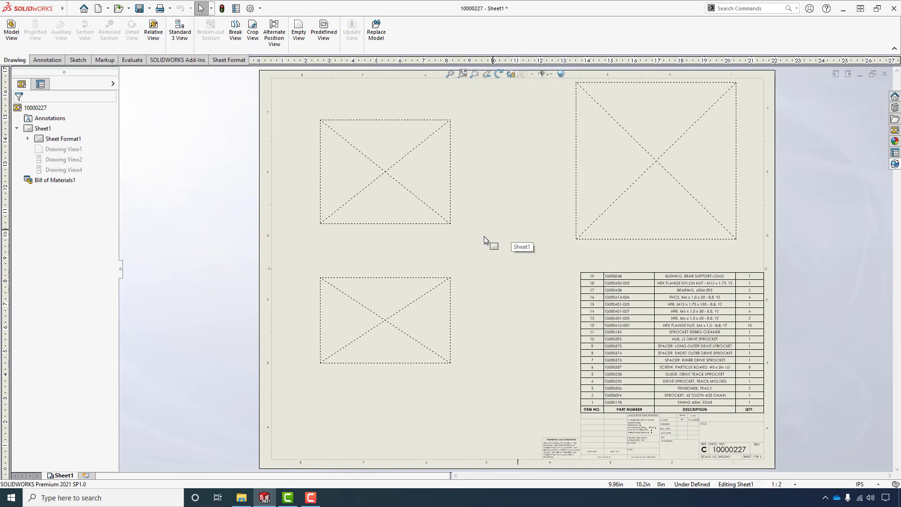
click(71, 8)
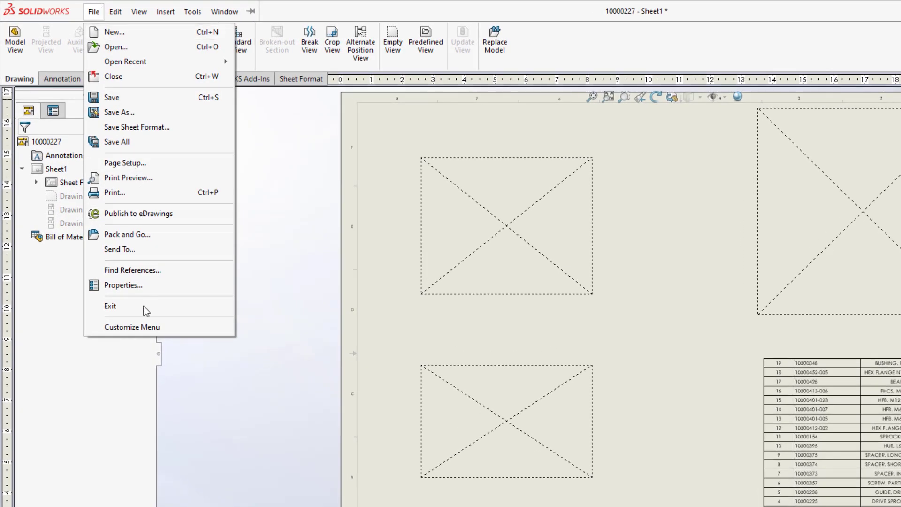
click(146, 271)
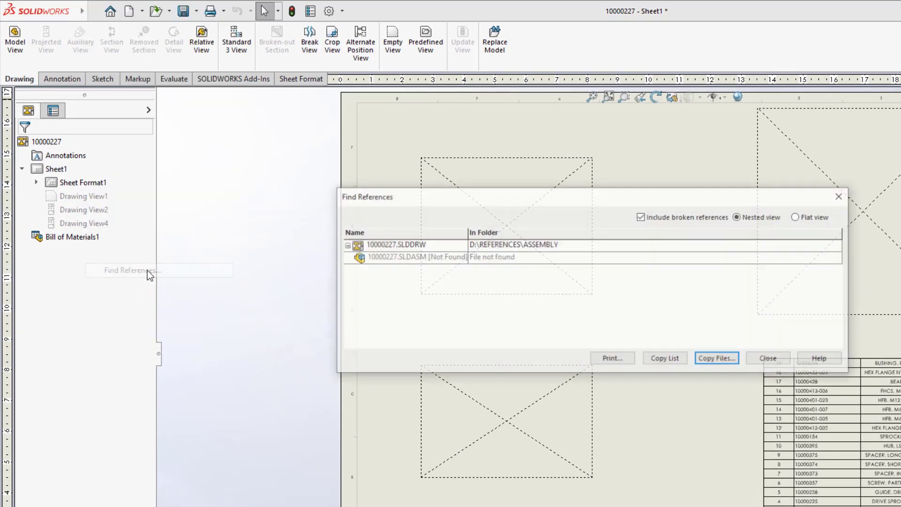
- Close the references list and rename 10000227.SLDASM to '10000227 COMPLETE.SLDASM'
click(765, 360)
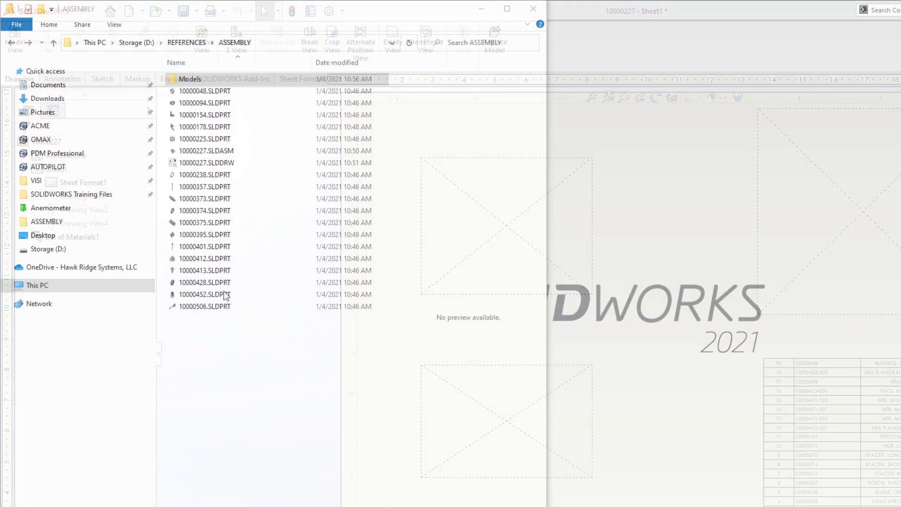
click(222, 164)
click(223, 163)
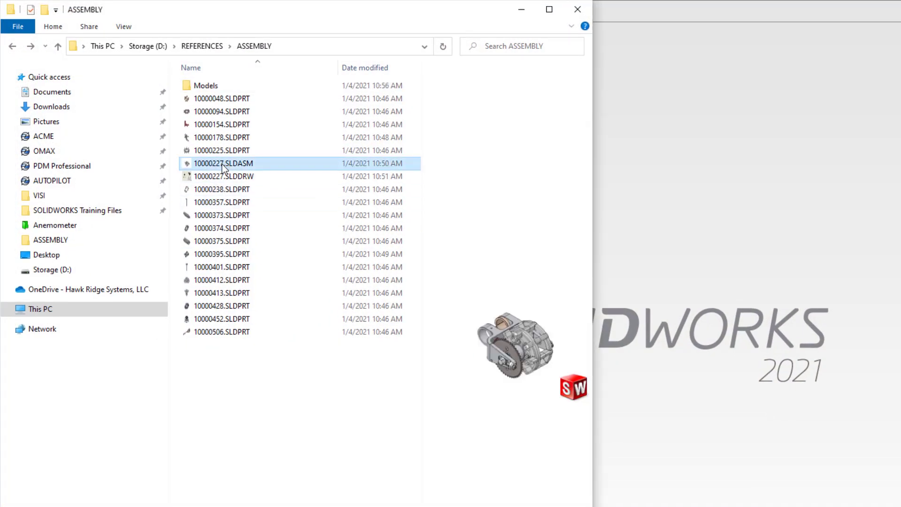
key(Right)
text(COMPLETE)
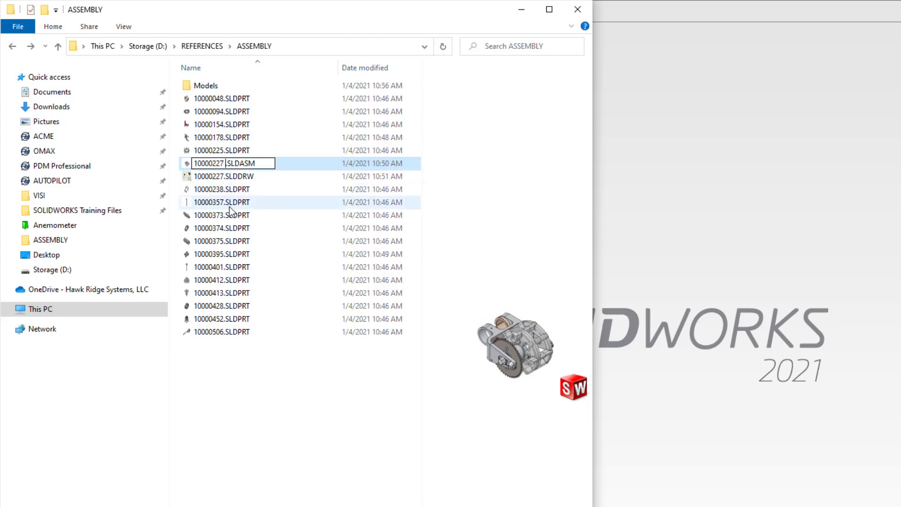
key(Return)
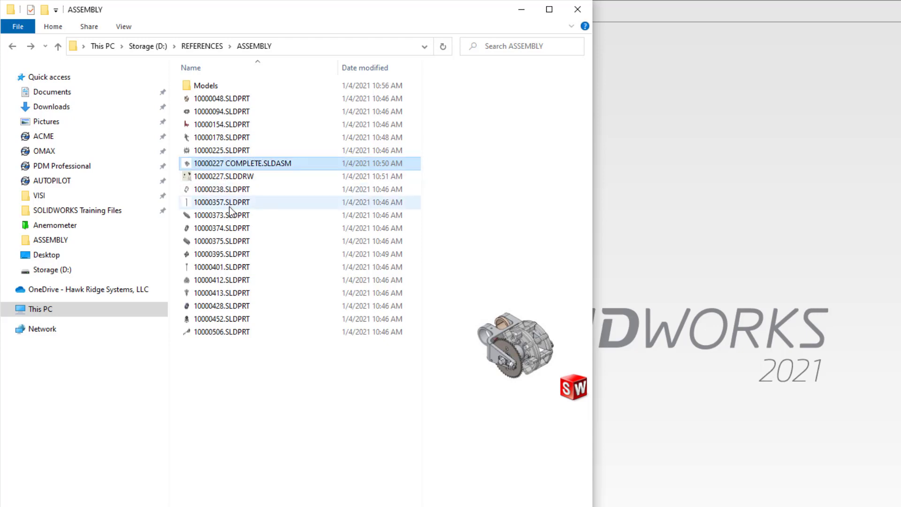
- Reopen drawing 10000227, see 10000227.SLDASM still missing in Find References, then close without saving
double_click(249, 179)
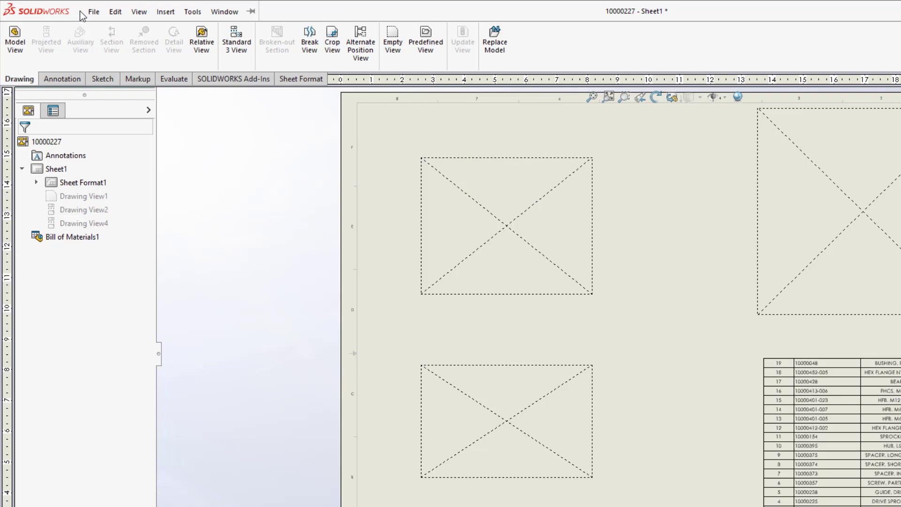
click(93, 11)
click(150, 272)
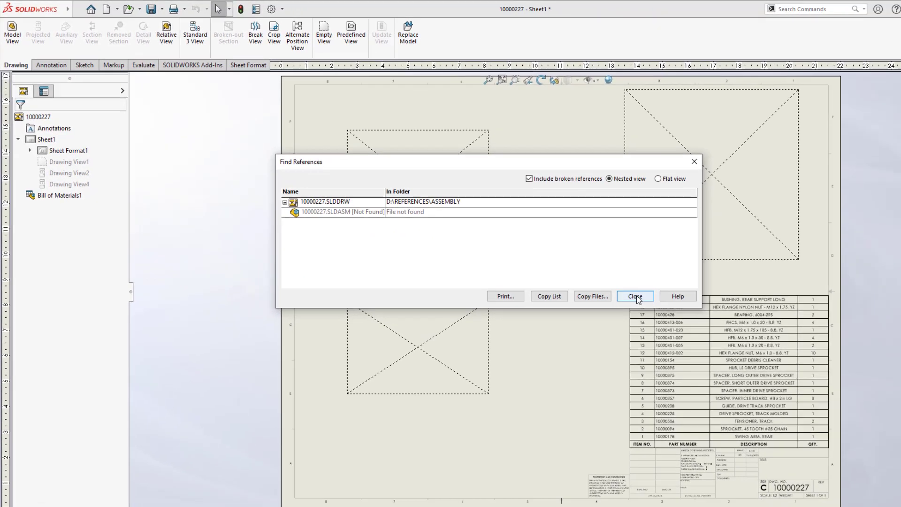
click(770, 359)
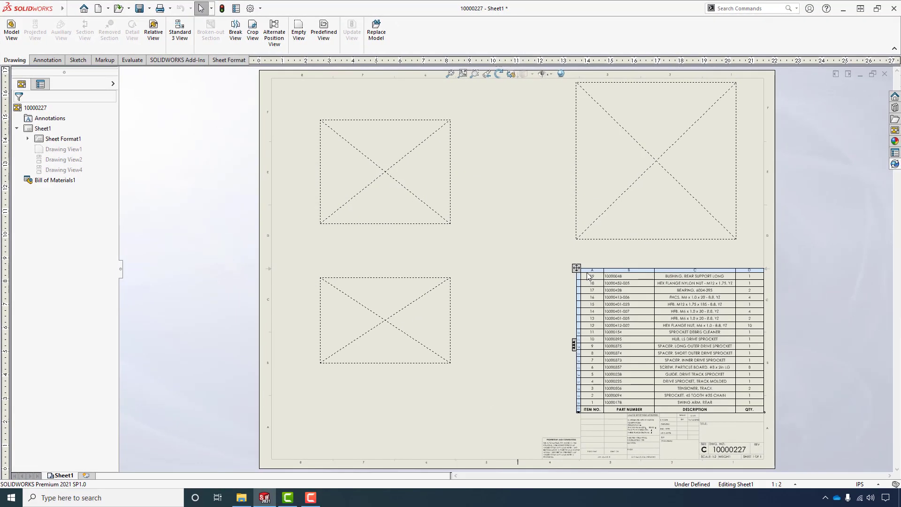
click(884, 73)
click(468, 260)
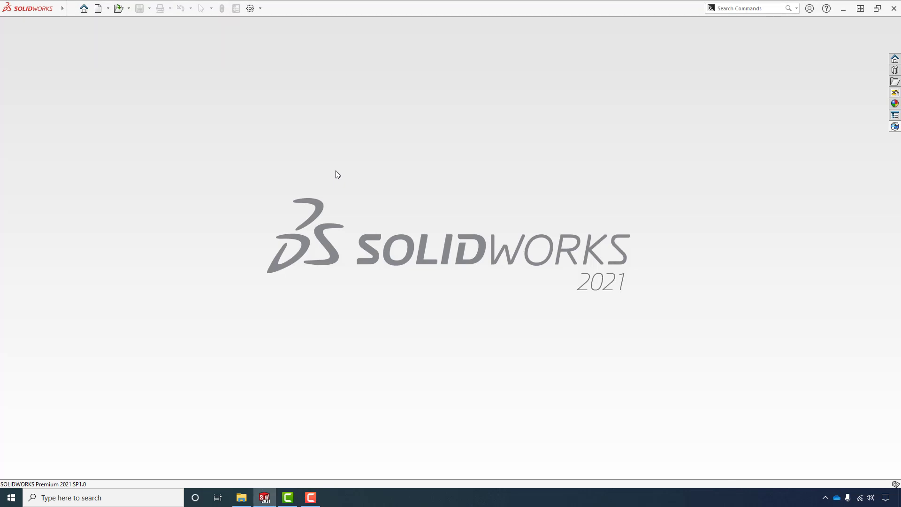
- Open the References list for 10000227.SLDDRW and browse on the missing assembly entry
click(310, 228)
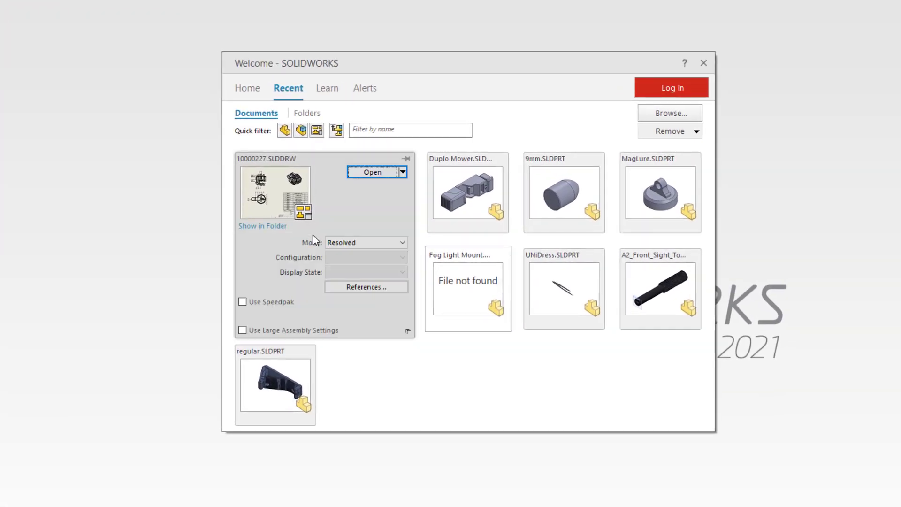
click(364, 287)
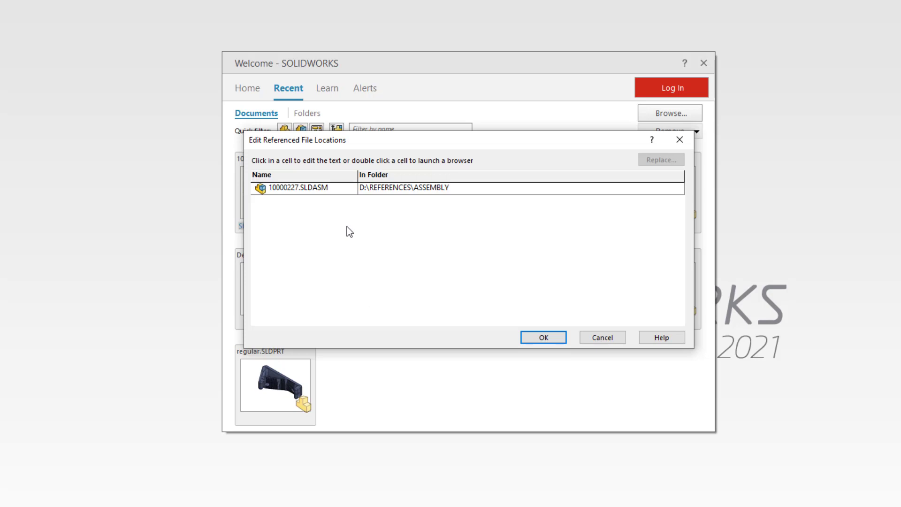
click(324, 190)
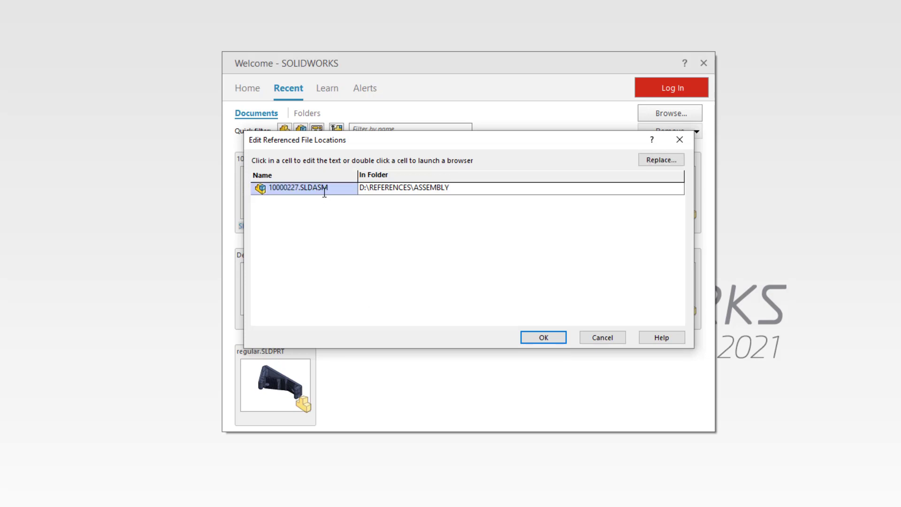
double_click(324, 190)
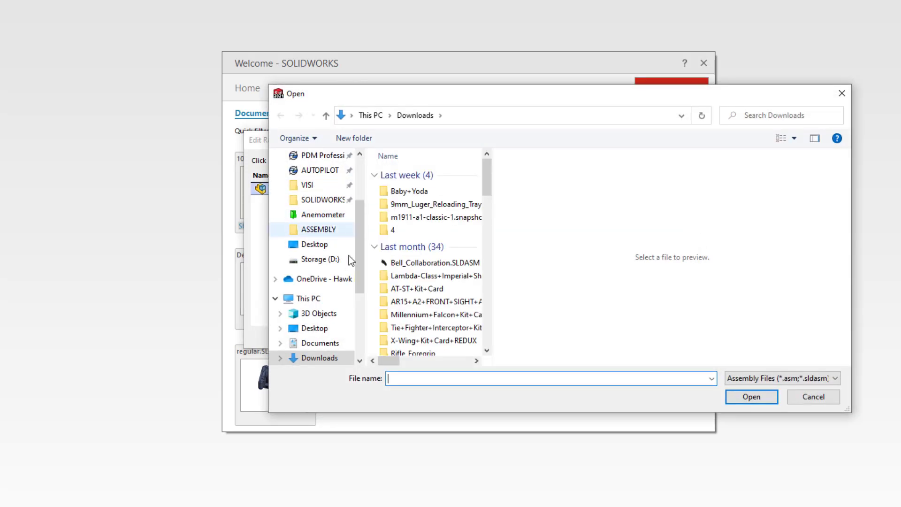
- Point it to 10000227 COMPLETE.SLDASM in D:\REFERENCES\ASSEMBLY
scroll(347, 314, down, 5)
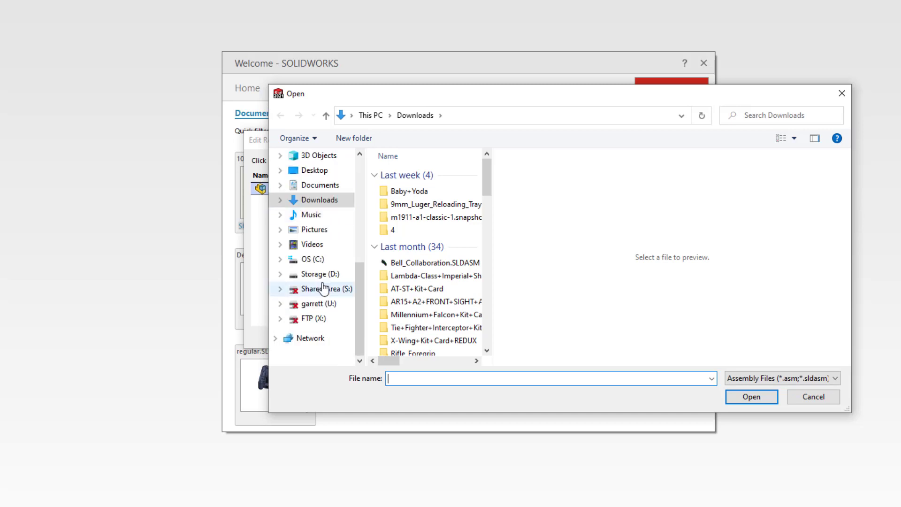
click(328, 275)
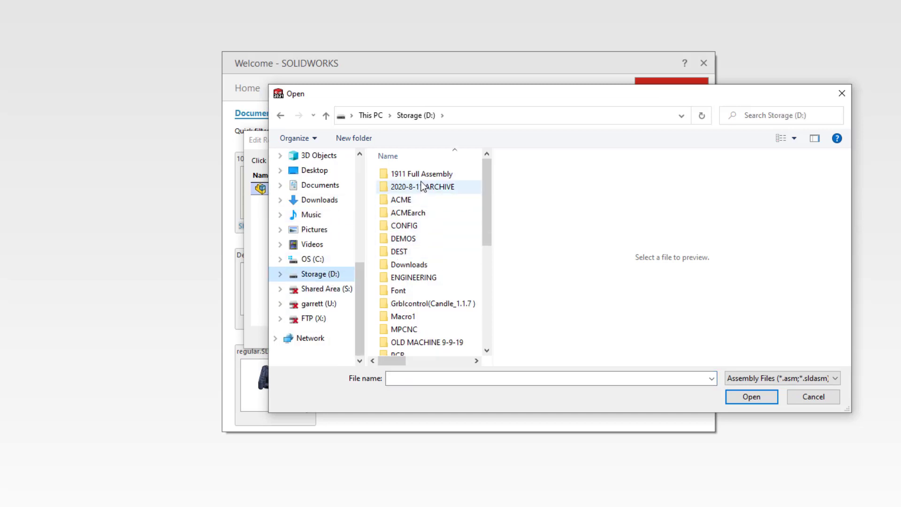
click(420, 240)
scroll(420, 240, down, 5)
click(421, 236)
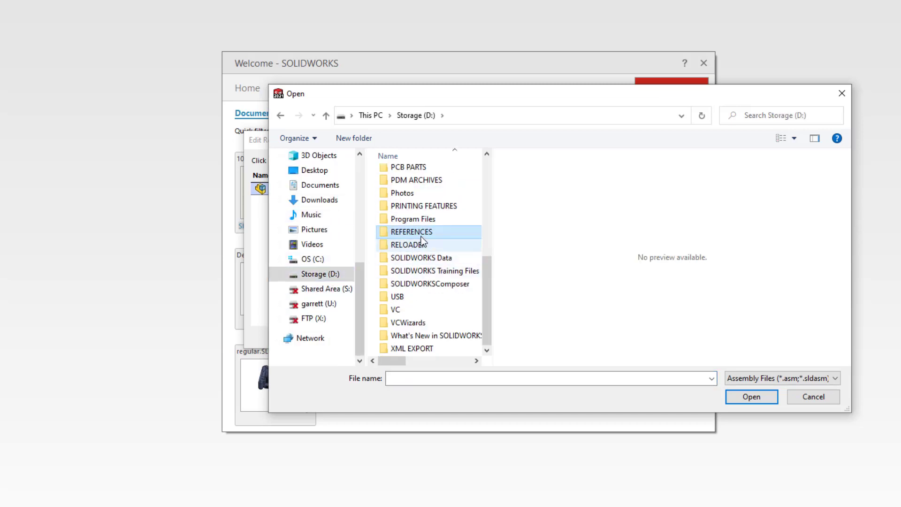
double_click(421, 232)
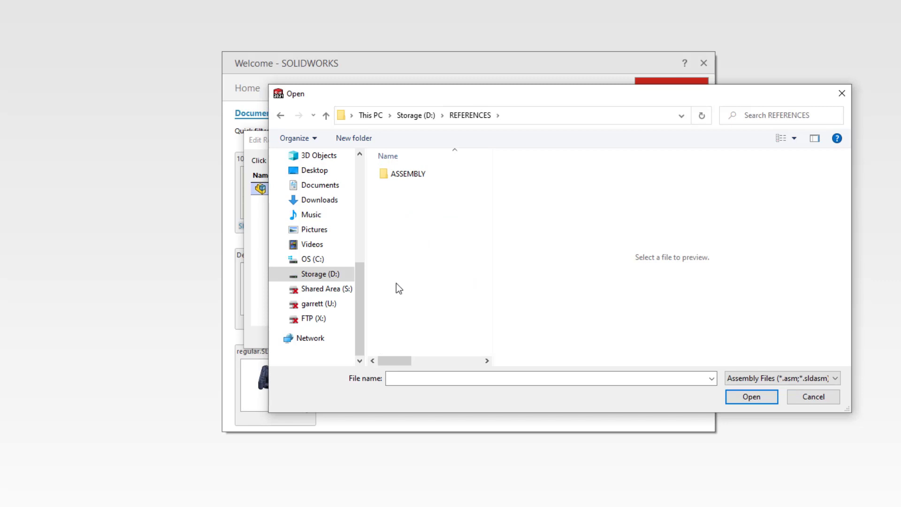
double_click(426, 178)
click(418, 187)
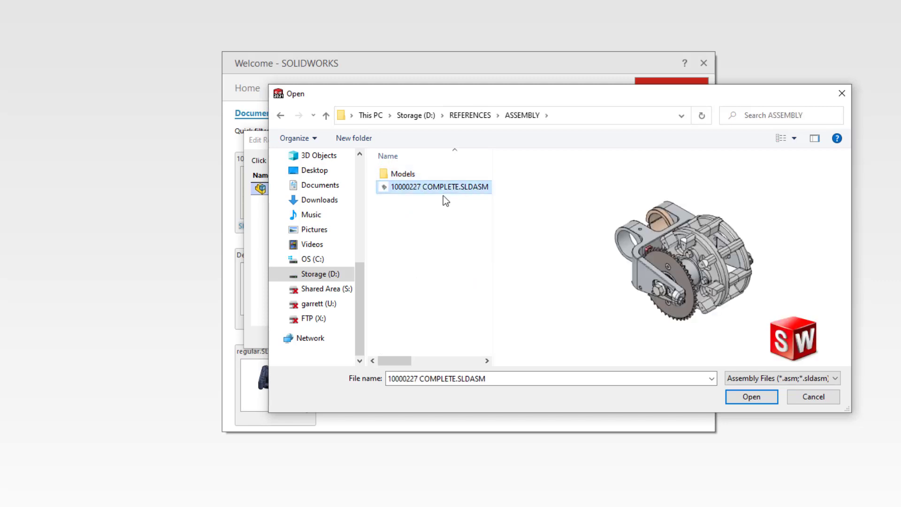
click(741, 398)
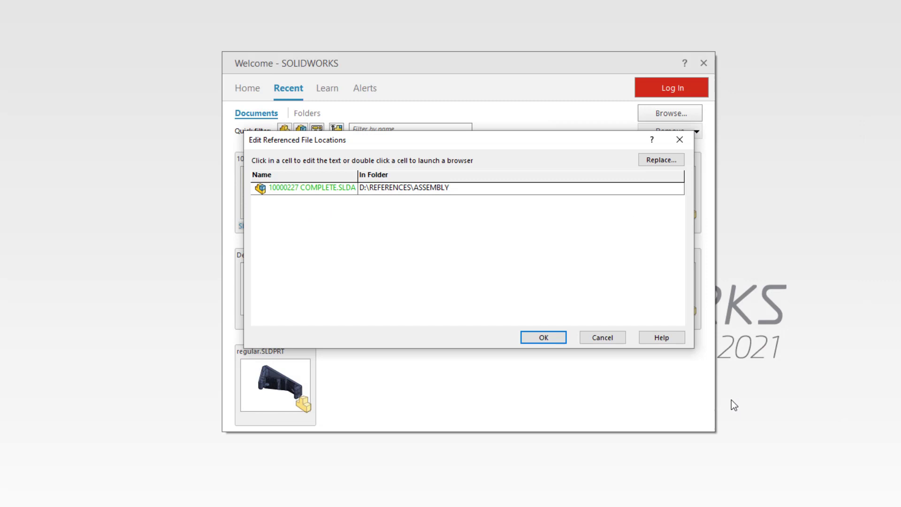
- Apply the new location, open drawing 10000227, and confirm Find References lists 10000227 COMPLETE.SLDASM
click(543, 338)
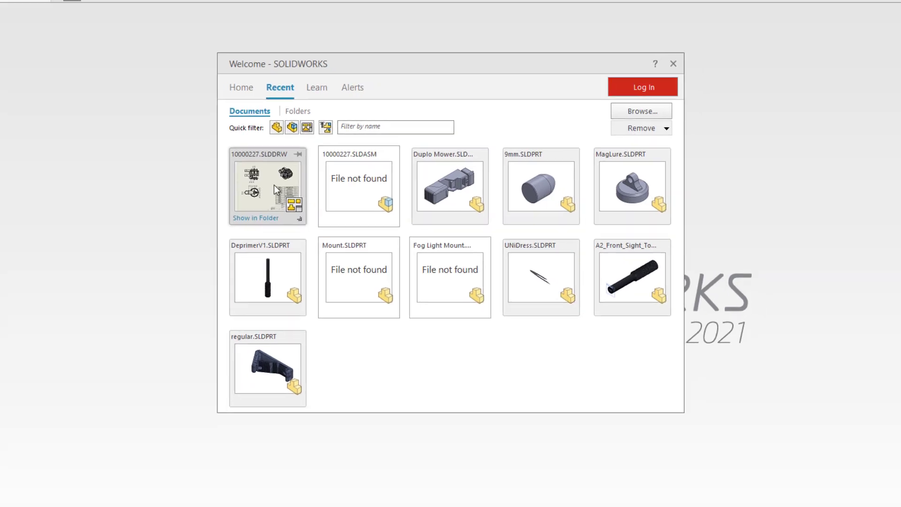
click(274, 185)
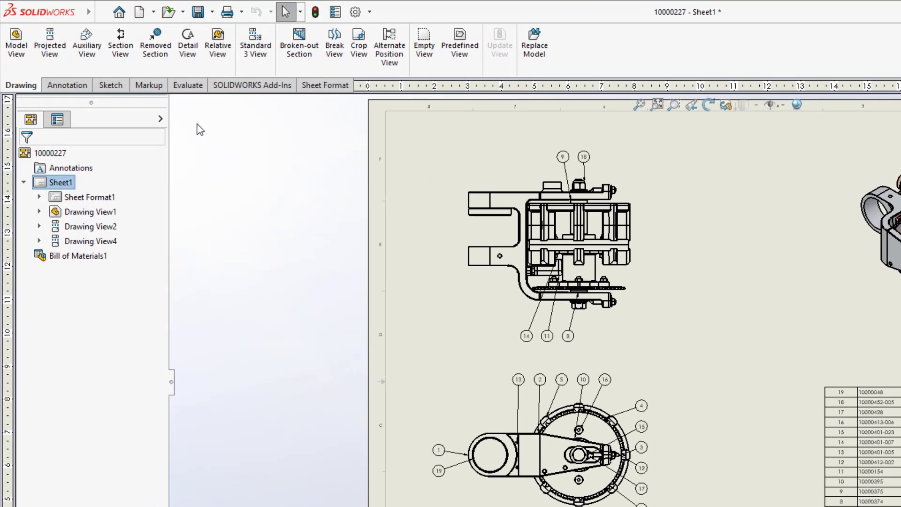
click(81, 10)
click(154, 293)
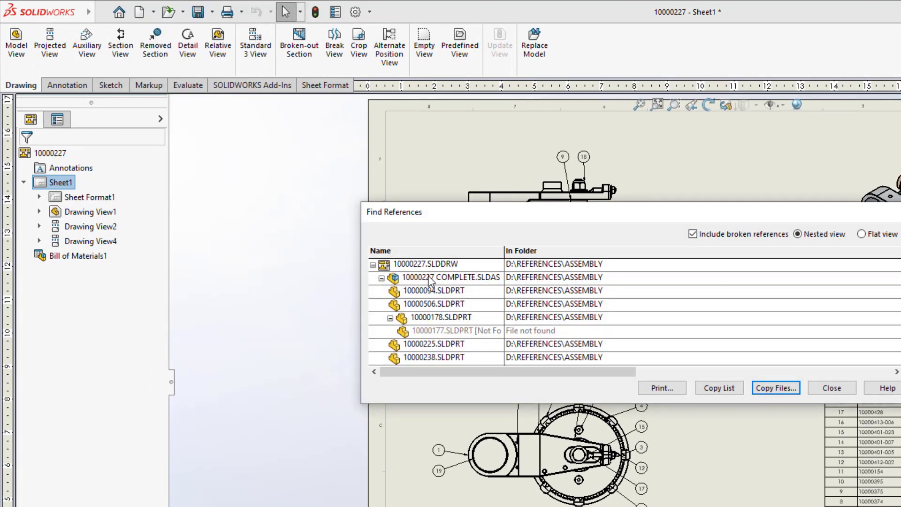
double_click(505, 252)
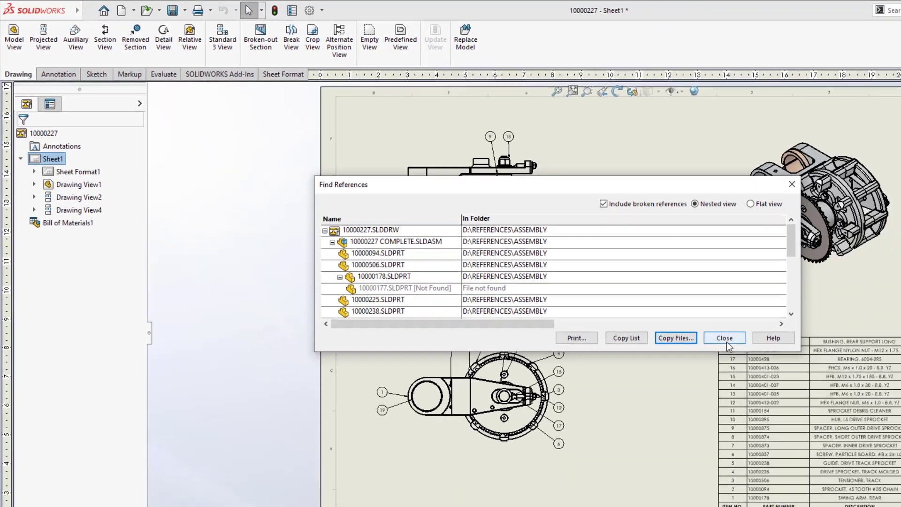
click(836, 391)
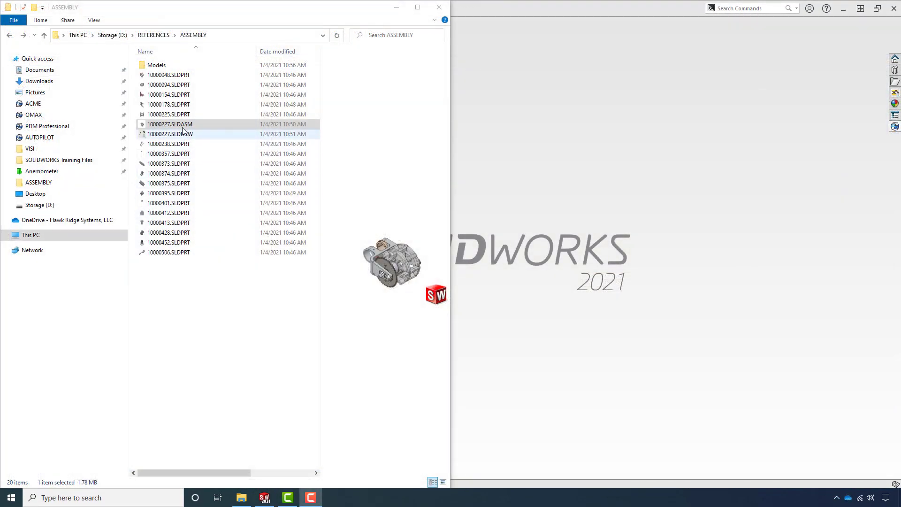
- Rename the assembly to '10000227 - COMPLETE.SLDASM' with Update where used, then reopen drawing 10000227
right_click(183, 127)
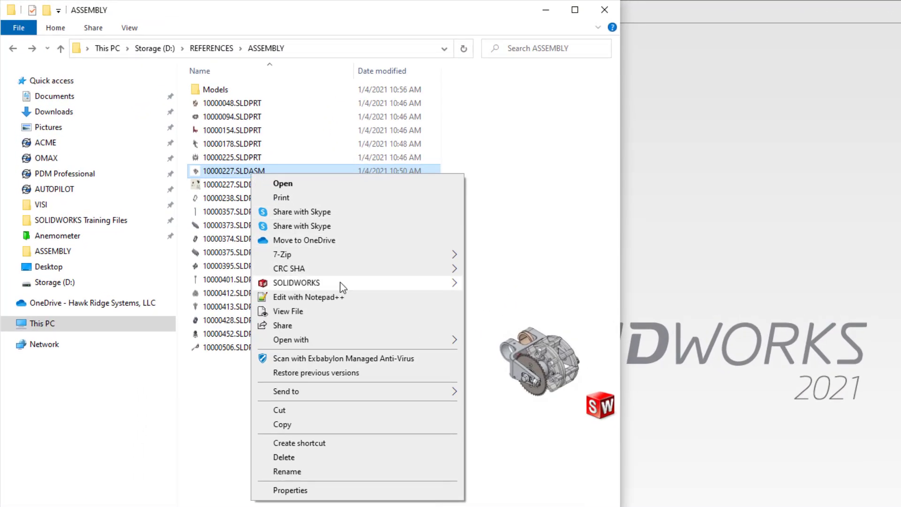
mouse_move(342, 287)
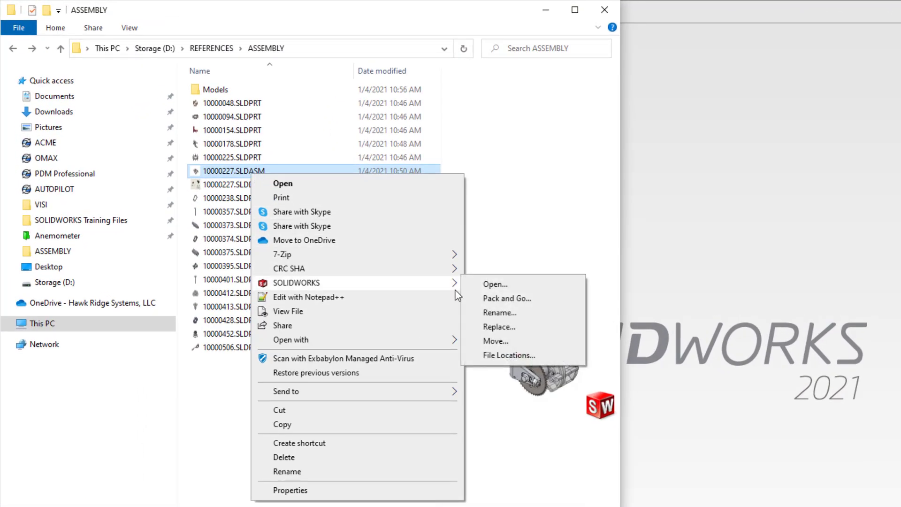
click(511, 313)
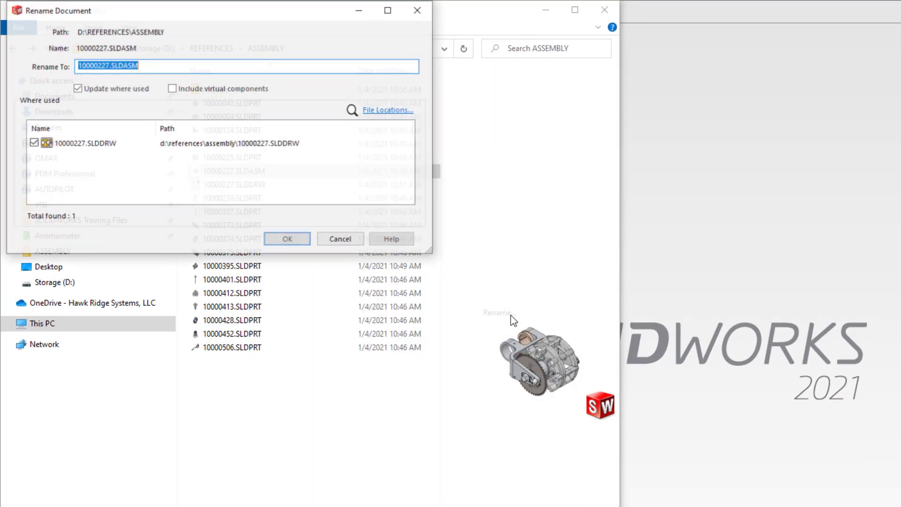
click(110, 65)
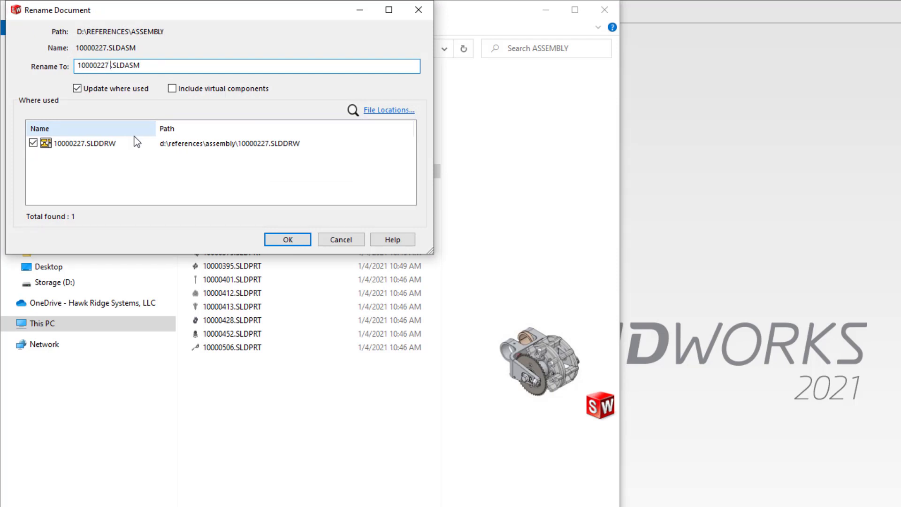
text(- COMPLETE)
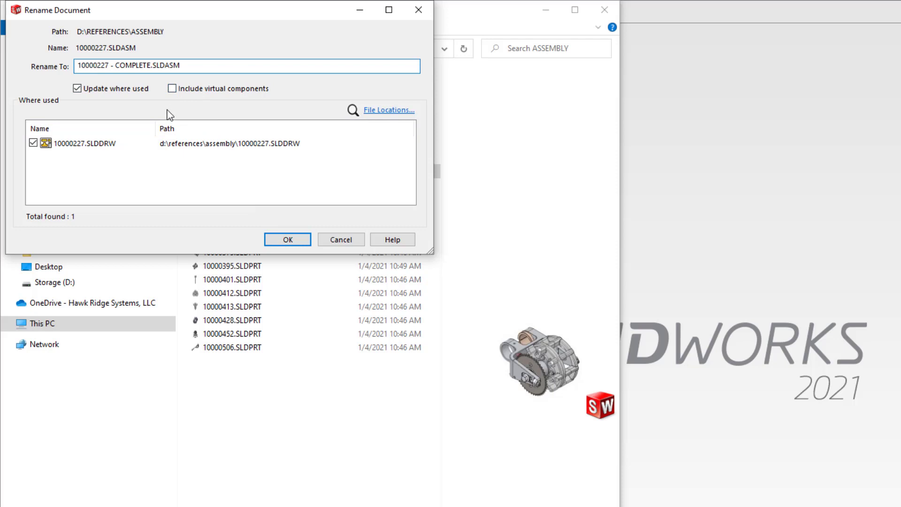
click(306, 244)
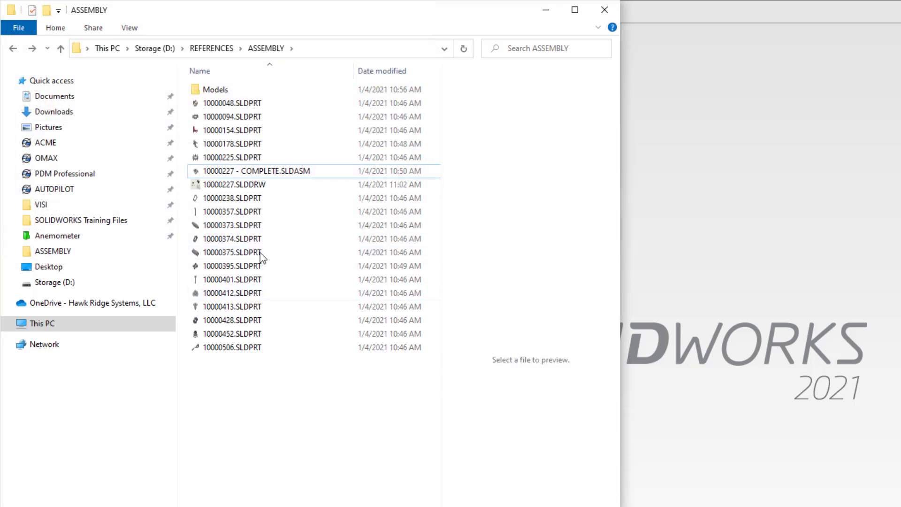
double_click(249, 183)
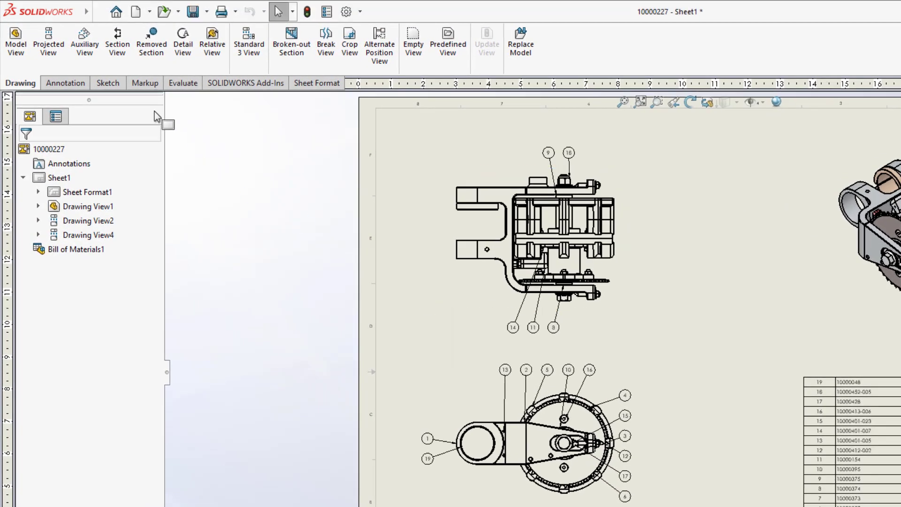
- Review the drawing's referenced files for the 10000227 - COMPLETE assembly and close the list
click(139, 284)
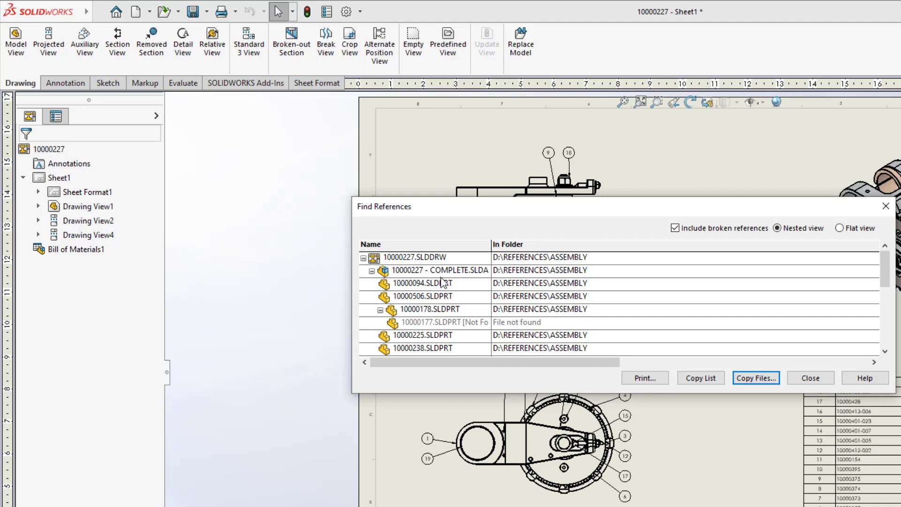
click(811, 378)
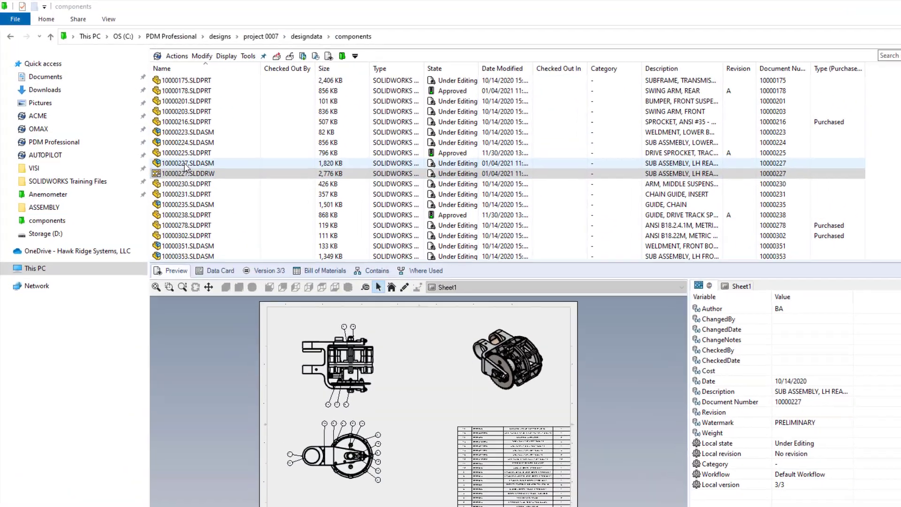
- Rename the vault assembly 10000227.SLDASM to 10000227 COMPLETE.SLDASM
click(188, 163)
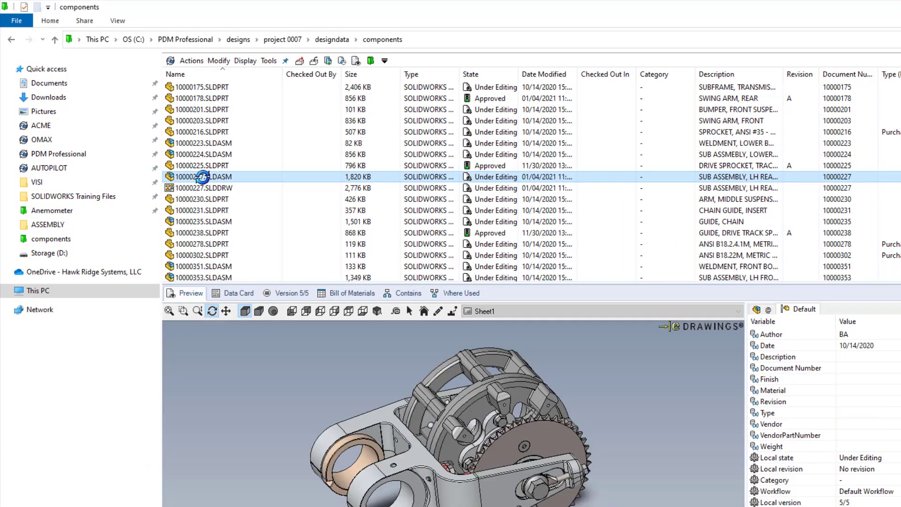
click(202, 177)
key(Right)
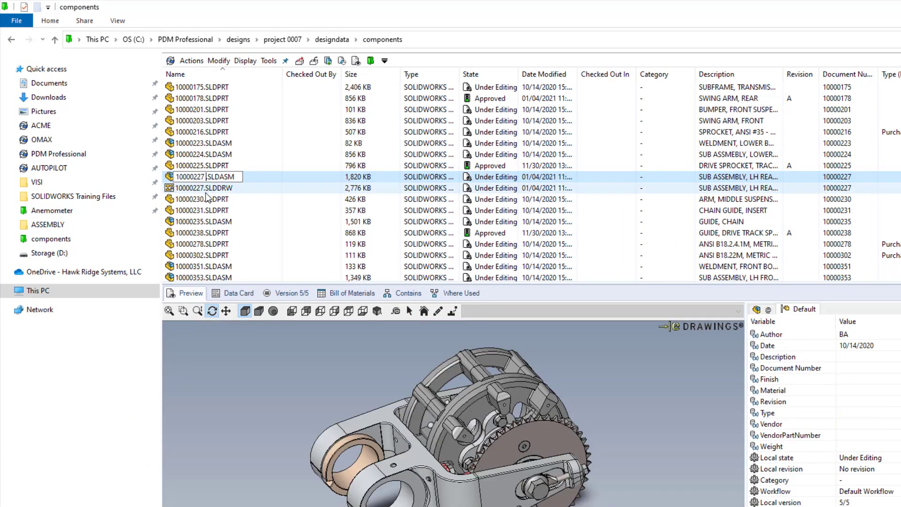
text(COMPLETE)
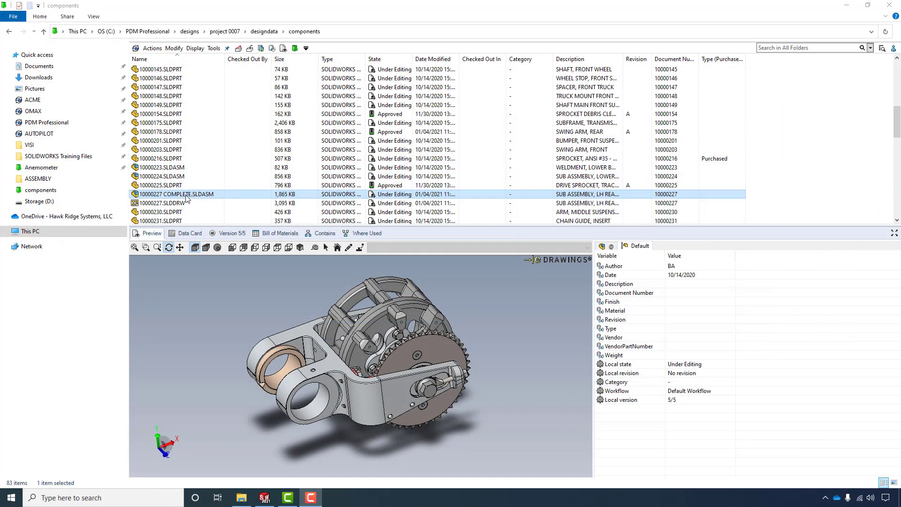
- Cut the renamed assembly and paste it into the MODELS folder
right_click(235, 177)
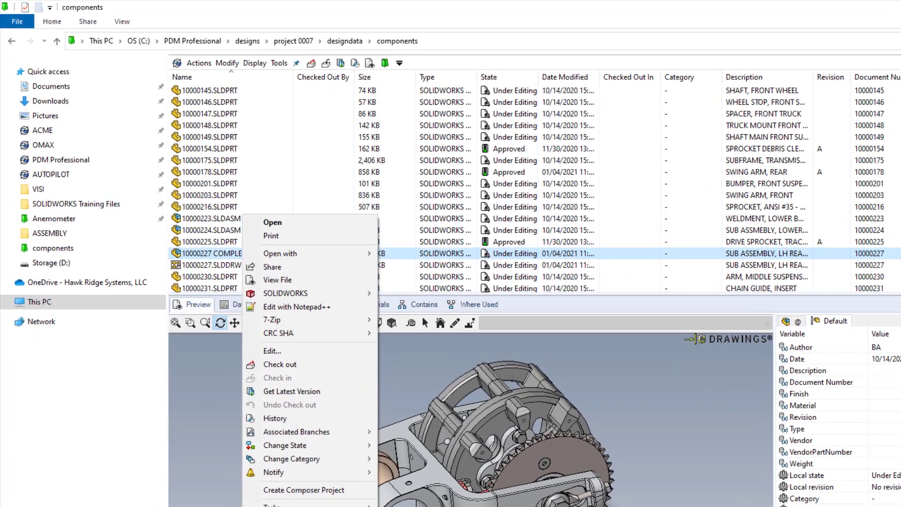
key(Escape)
scroll(281, 248, up, 8)
click(249, 97)
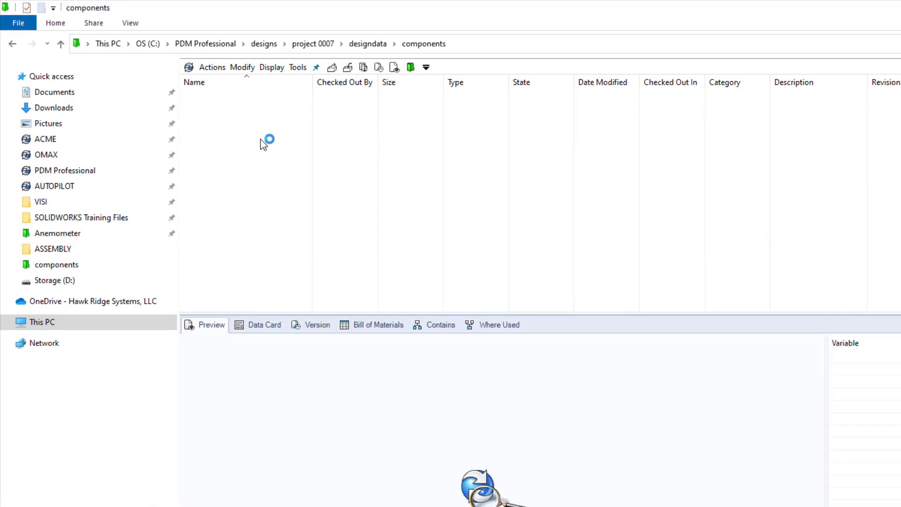
right_click(262, 139)
click(281, 218)
- Return to the components folder and open drawing 10000227.SLDDRW
click(424, 43)
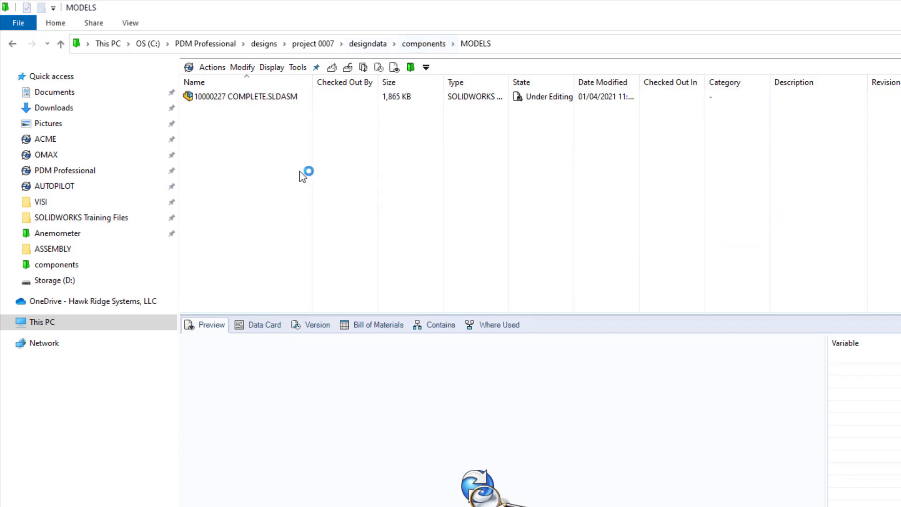
scroll(222, 237, down, 3)
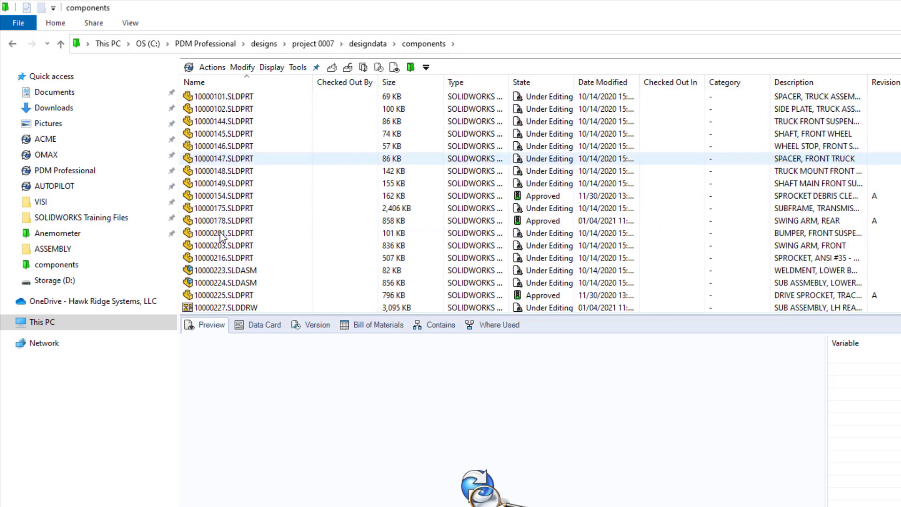
double_click(230, 307)
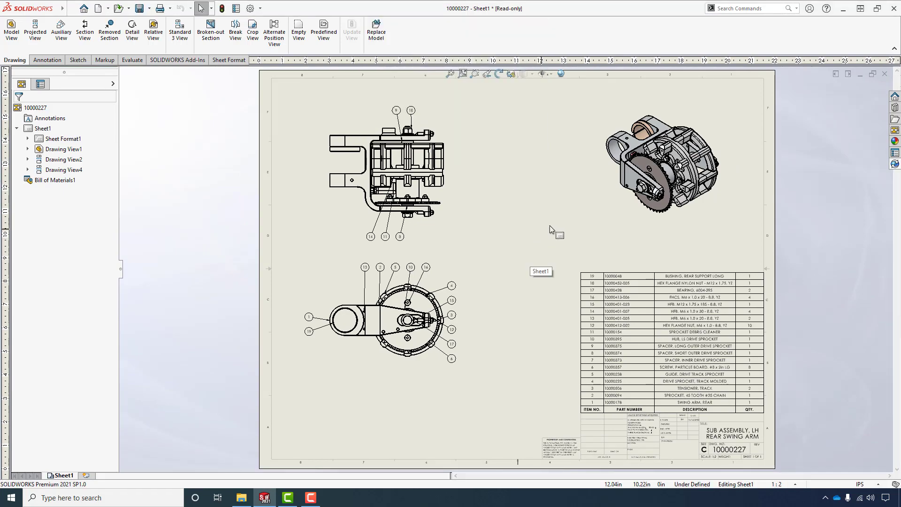
- Use File > Find References to confirm the drawing points to components\MODELS\10000227 COMPLETE.SLDASM
click(82, 6)
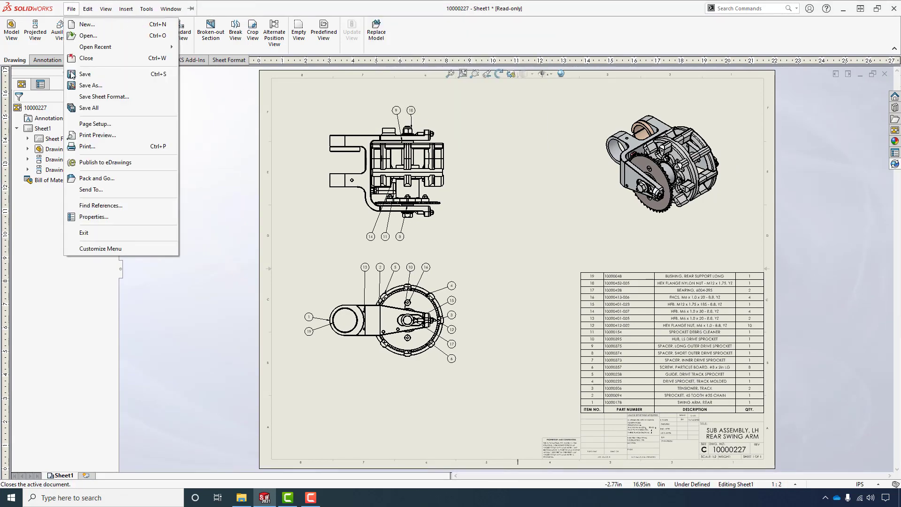
click(94, 205)
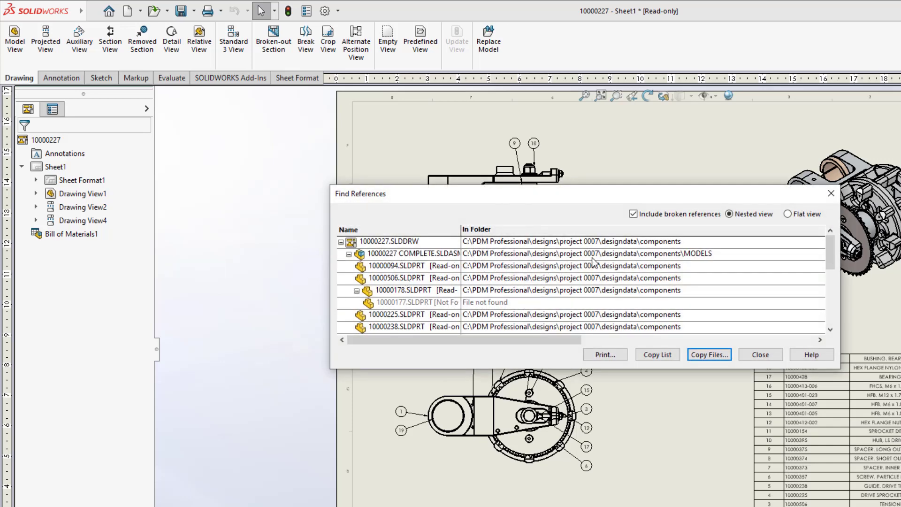
click(759, 355)
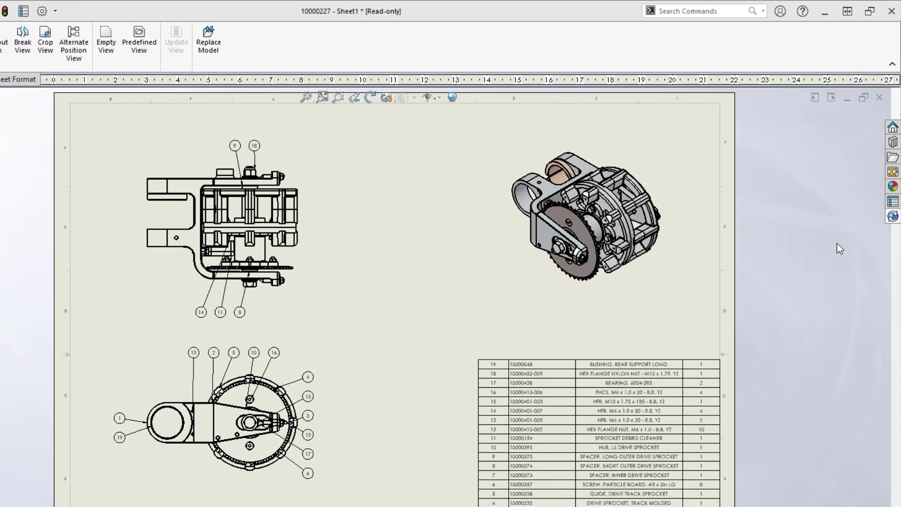
- Show the PDM History of 10000227 COMPLETE.SLDASM and inspect its rename and move entries
click(892, 216)
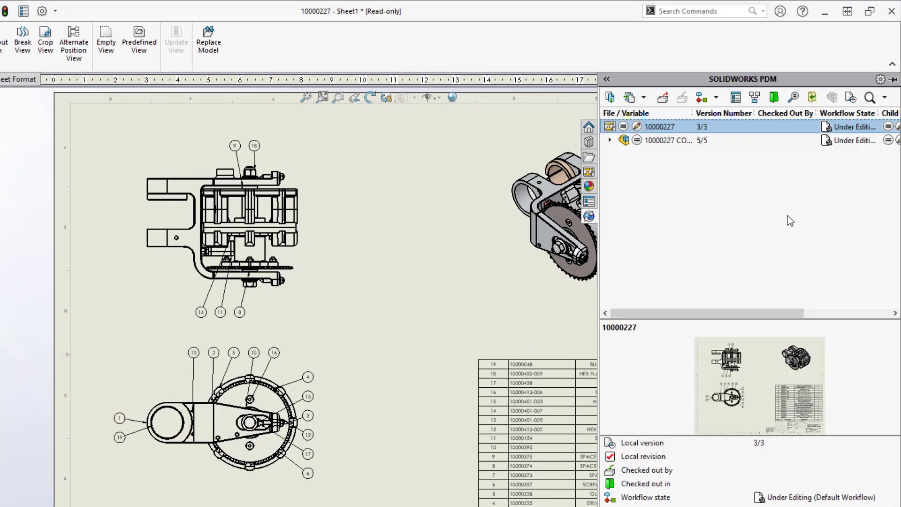
click(727, 140)
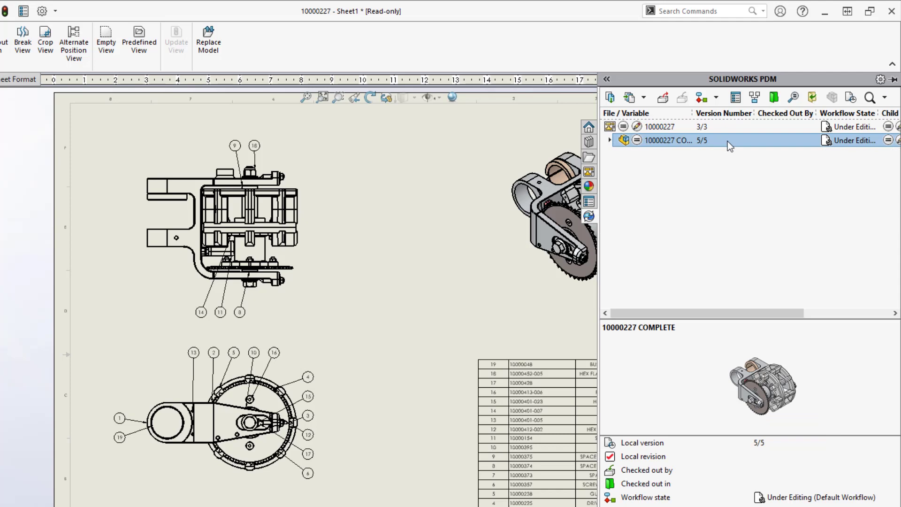
click(851, 97)
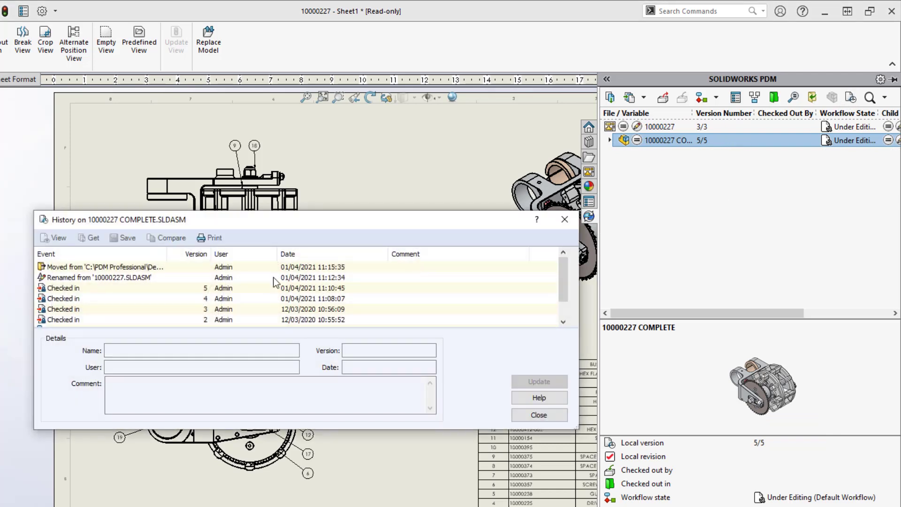
click(137, 278)
click(138, 268)
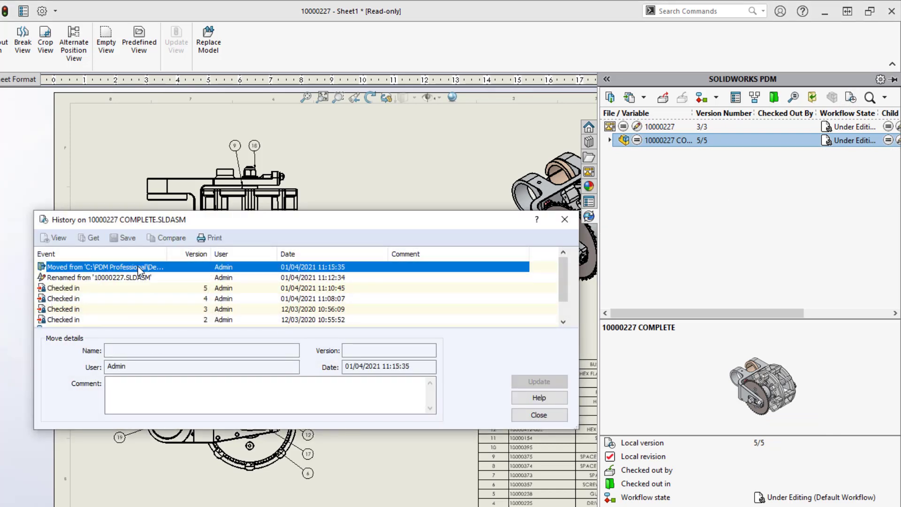